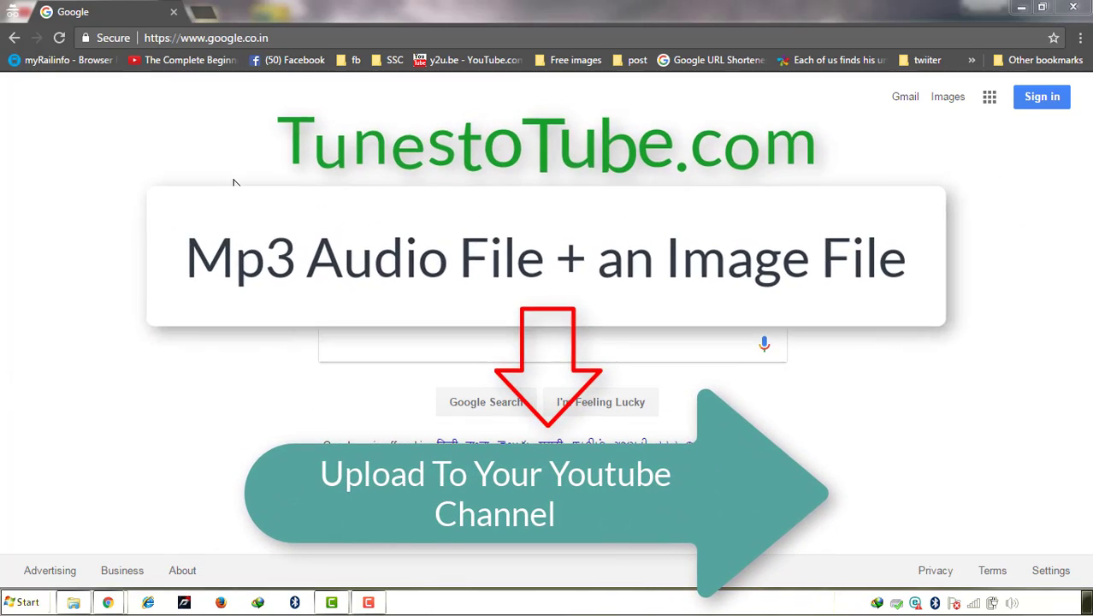
Search Google for tunestotube and open the TunesToTube website
type("tub")
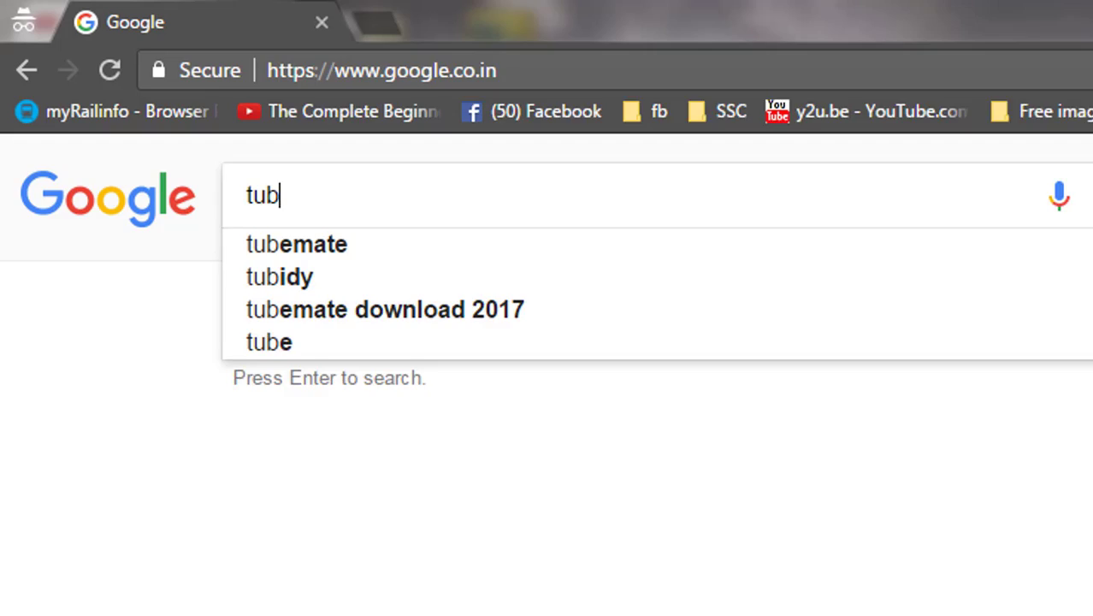
key("BackSpace")
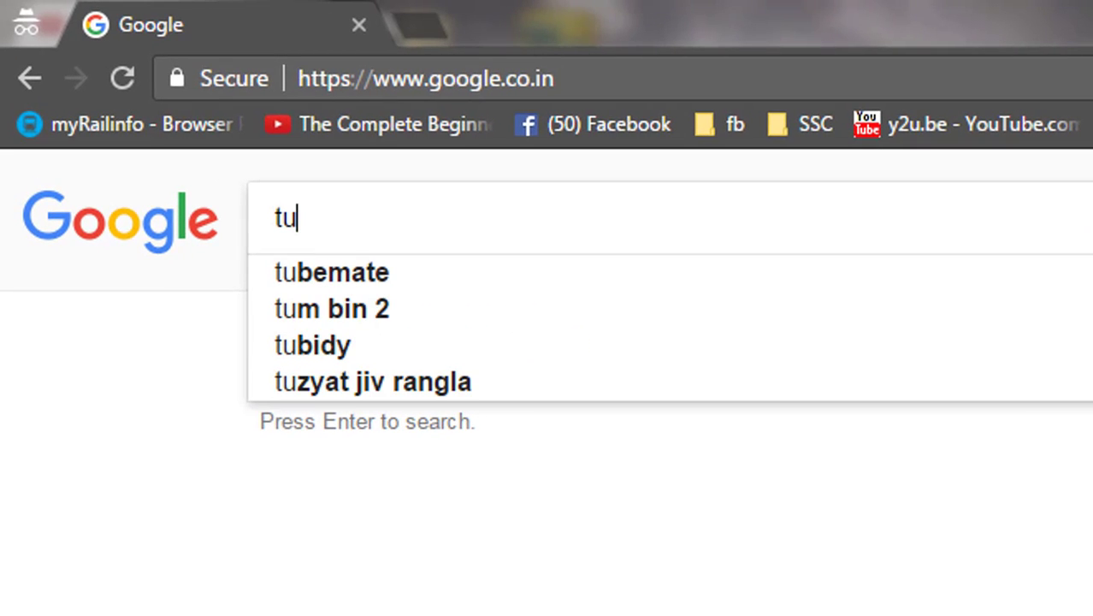
type("nest")
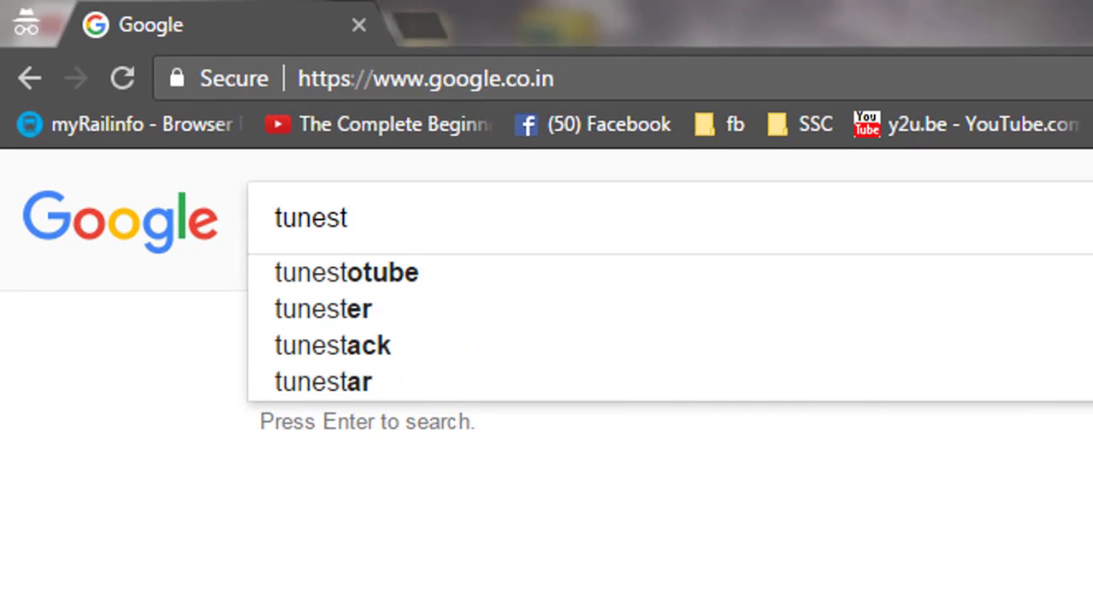
type("o")
key("Return")
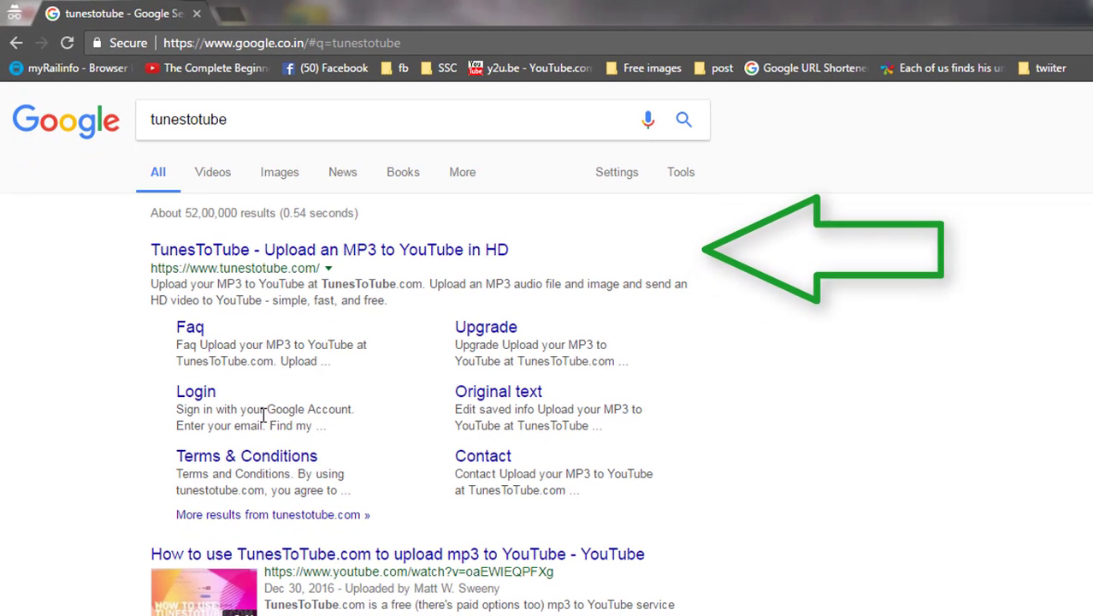
left_click(370, 253)
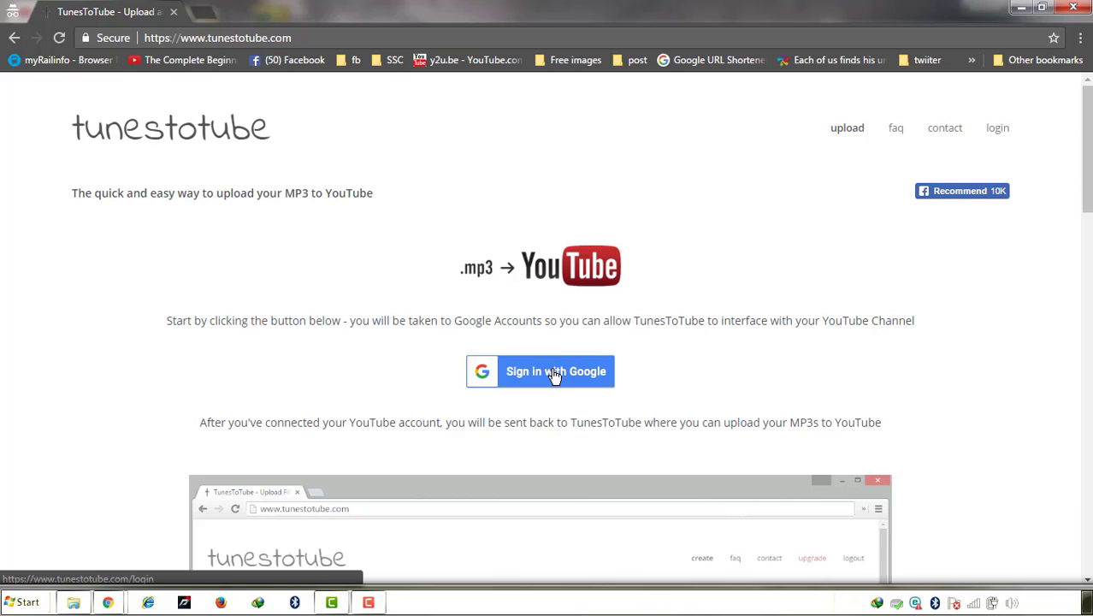
Sign in to TunesToTube with the Google account, entering the account password, and allow the requested offline access
left_click(554, 373)
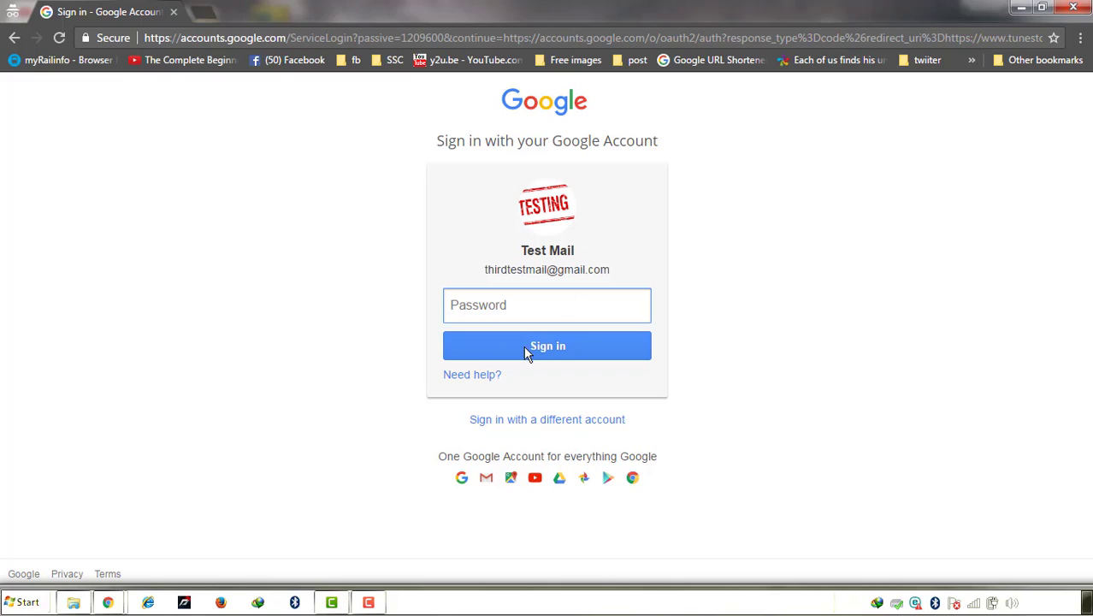
type("••")
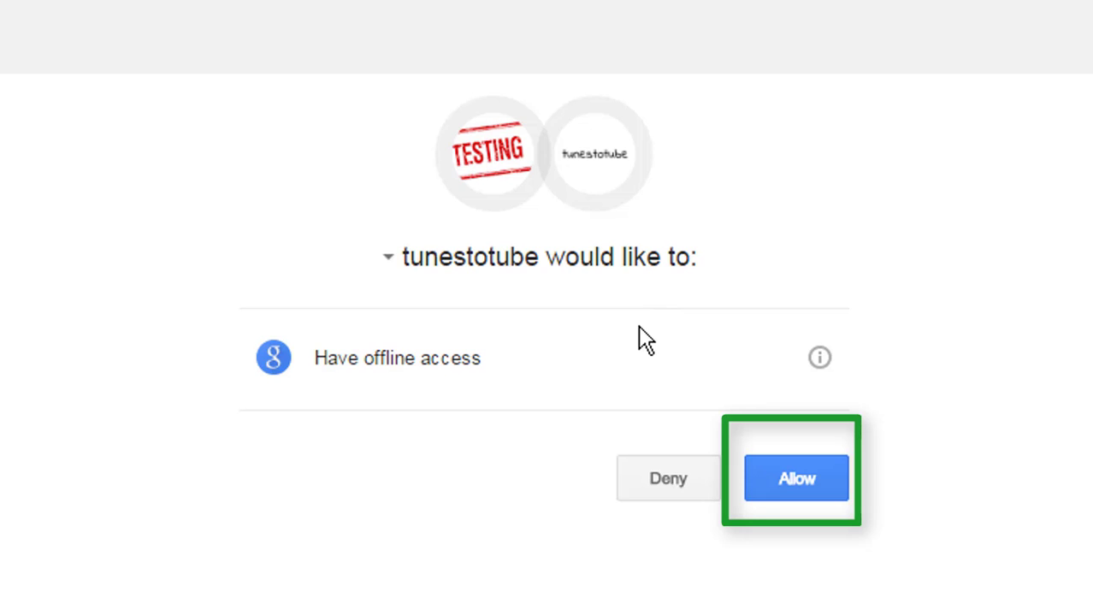
left_click(796, 475)
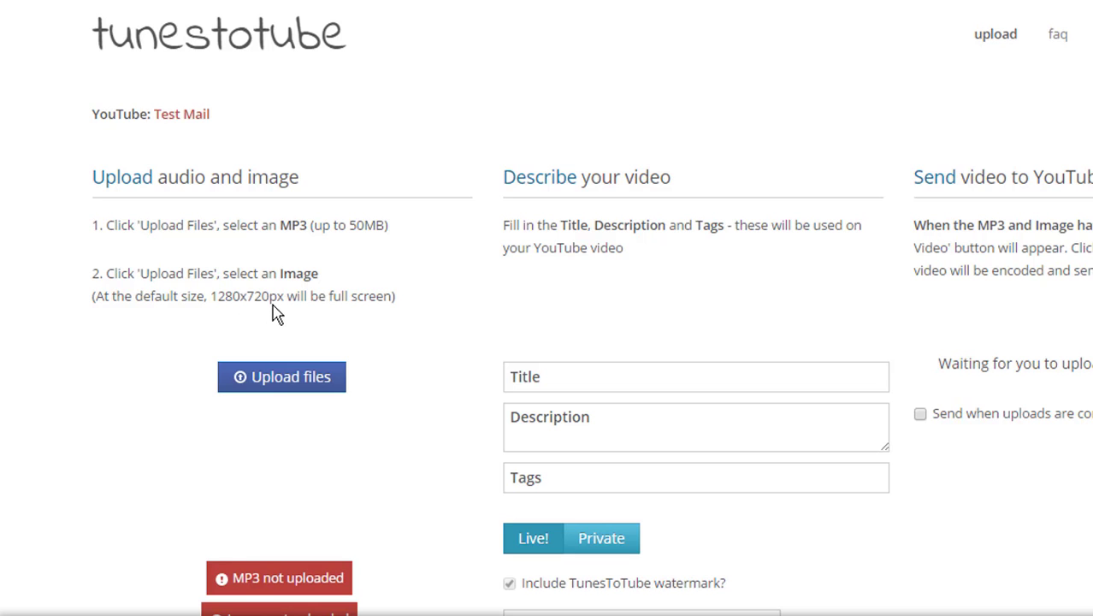
Upload the audio file English Song MP3 and the PNG image Mp3 from the Desktop folder
left_click(291, 382)
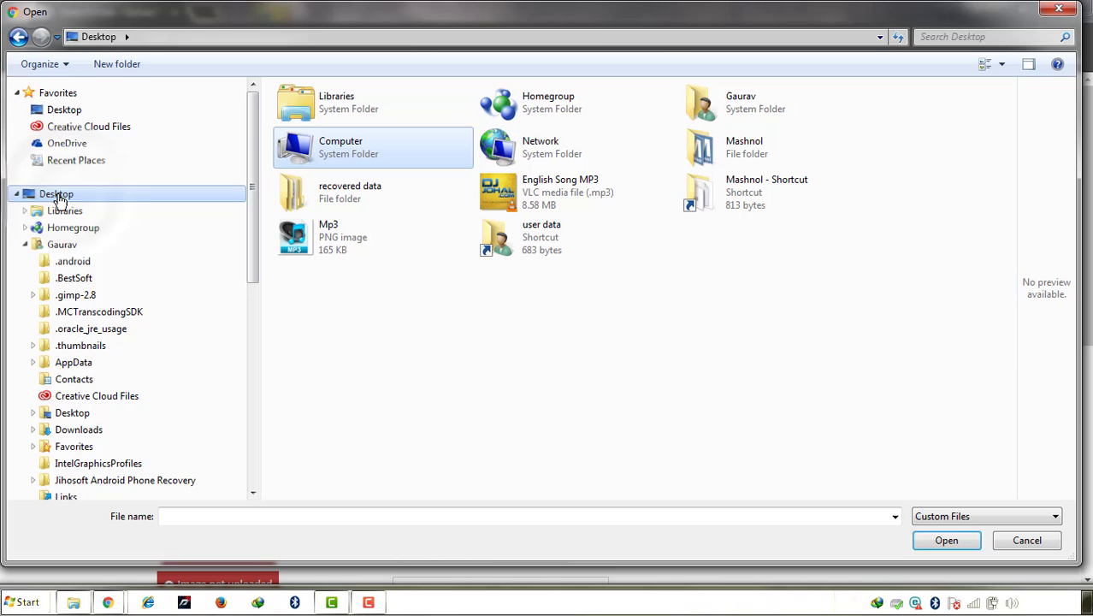
double_click(573, 207)
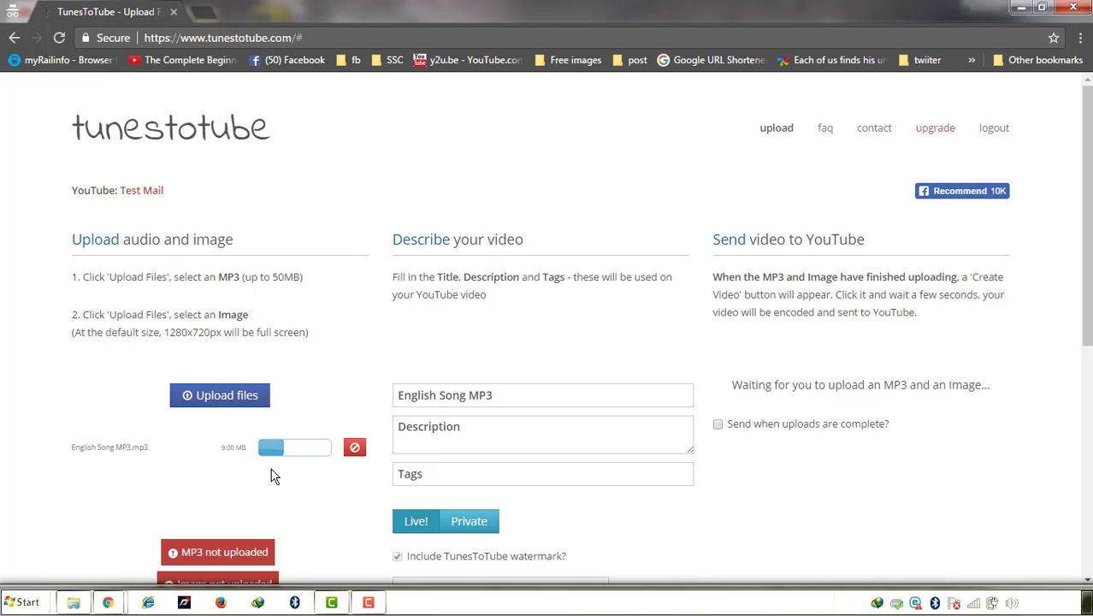
scroll(333, 340, "down", 2)
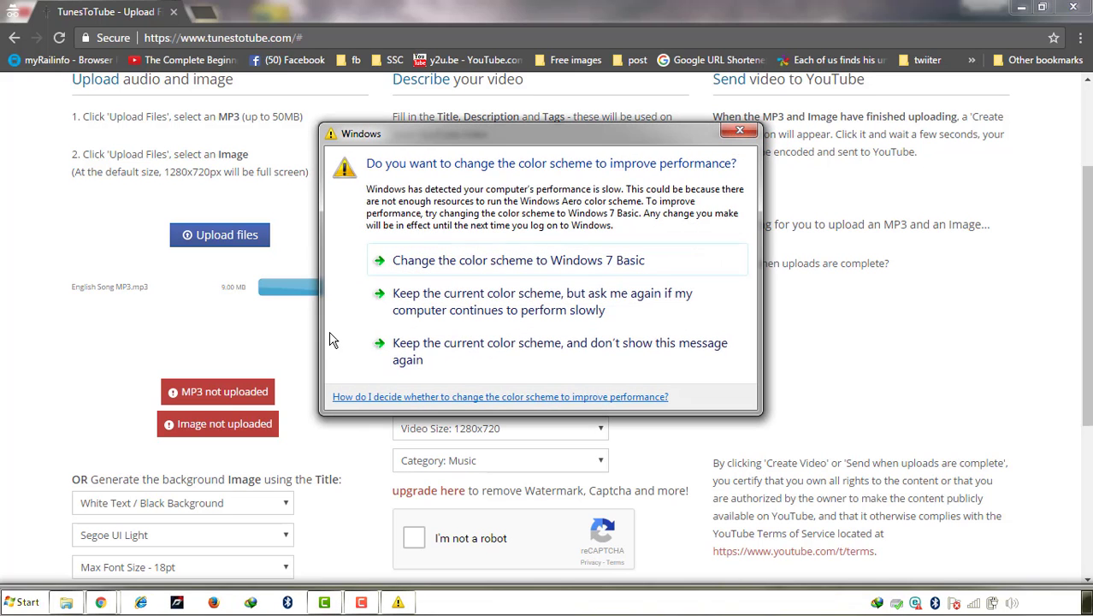
left_click(740, 130)
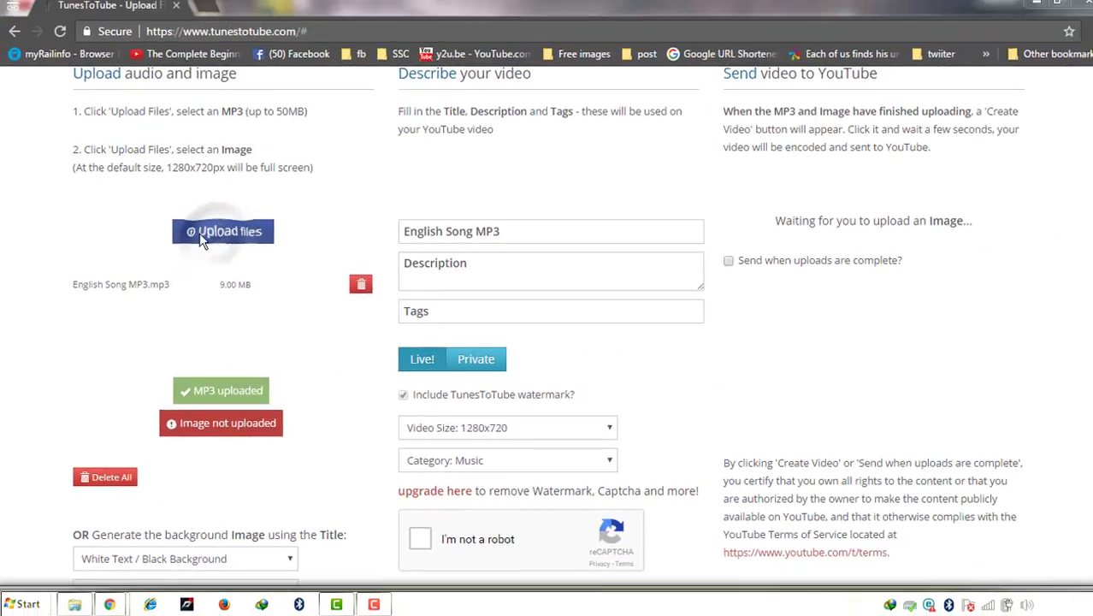
left_click(376, 68)
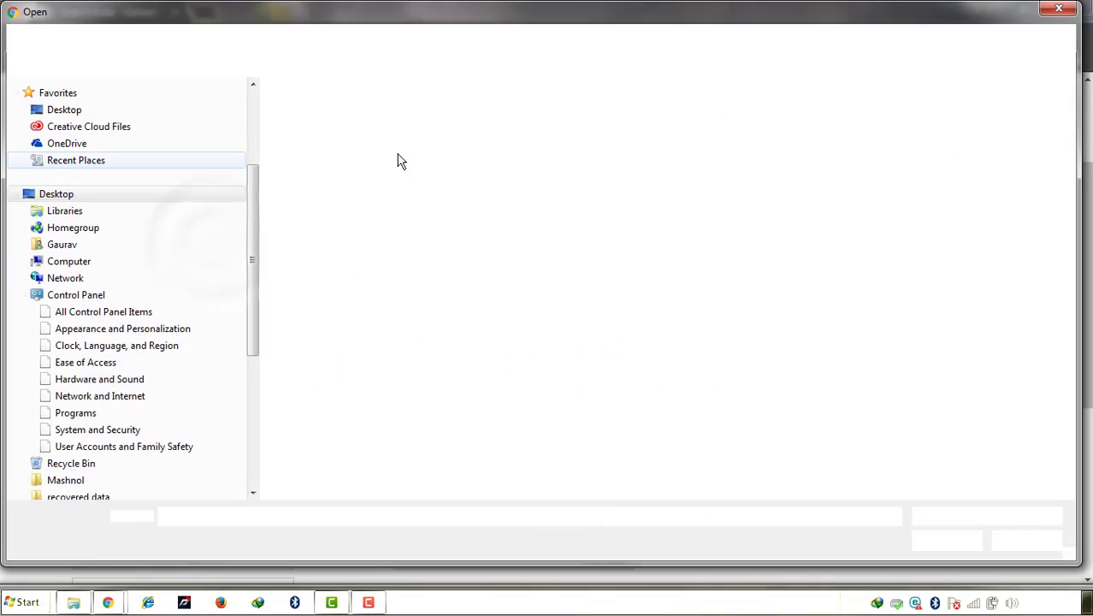
double_click(326, 240)
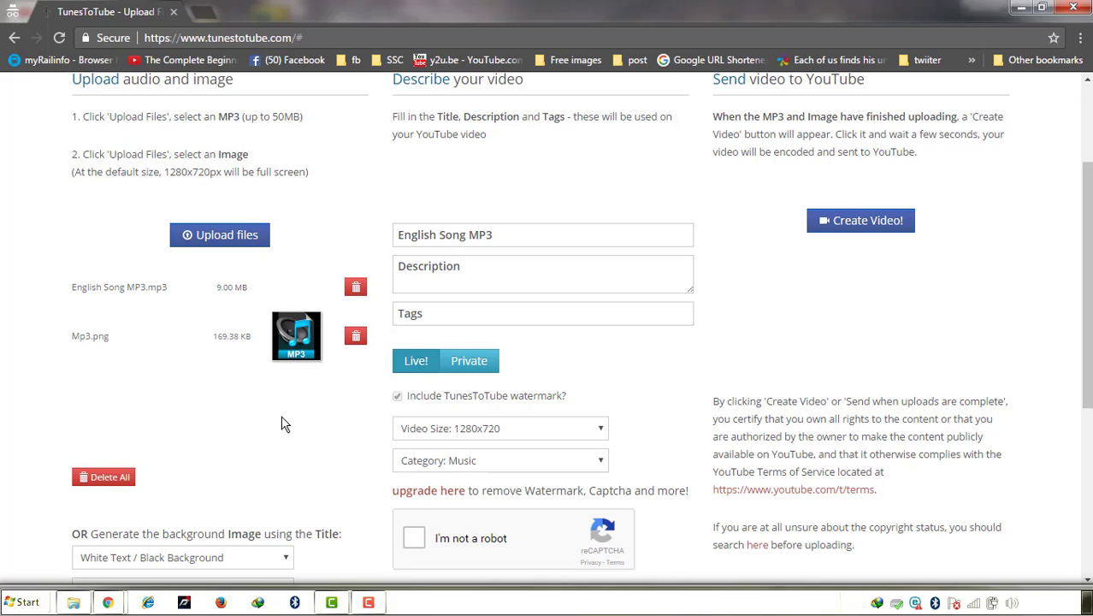
Generate a background image from the title with White Text / Black Background, Segoe UI Light, 18pt maximum font size and bottom alignment
scroll(285, 425, "down", 1)
scroll(299, 369, "down", 1)
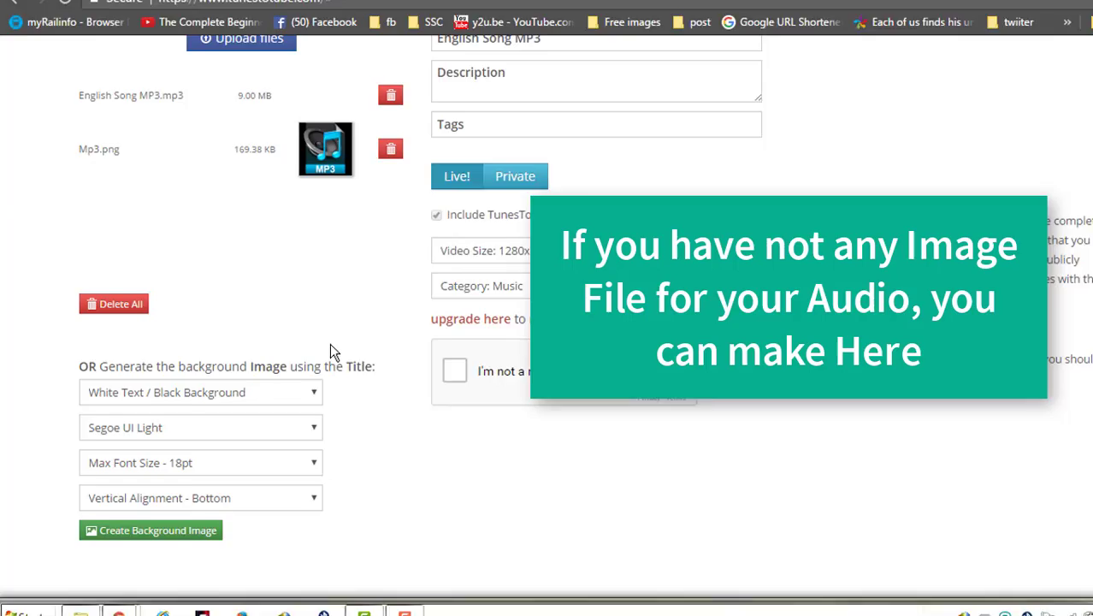
scroll(87, 301, "down", 3)
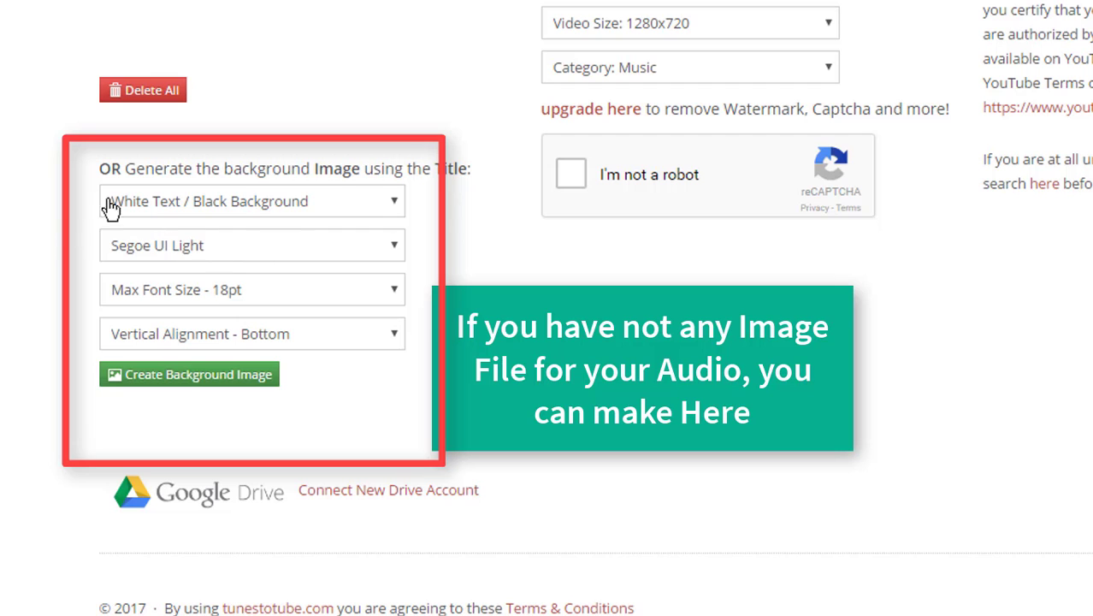
left_click(357, 259)
left_click(377, 272)
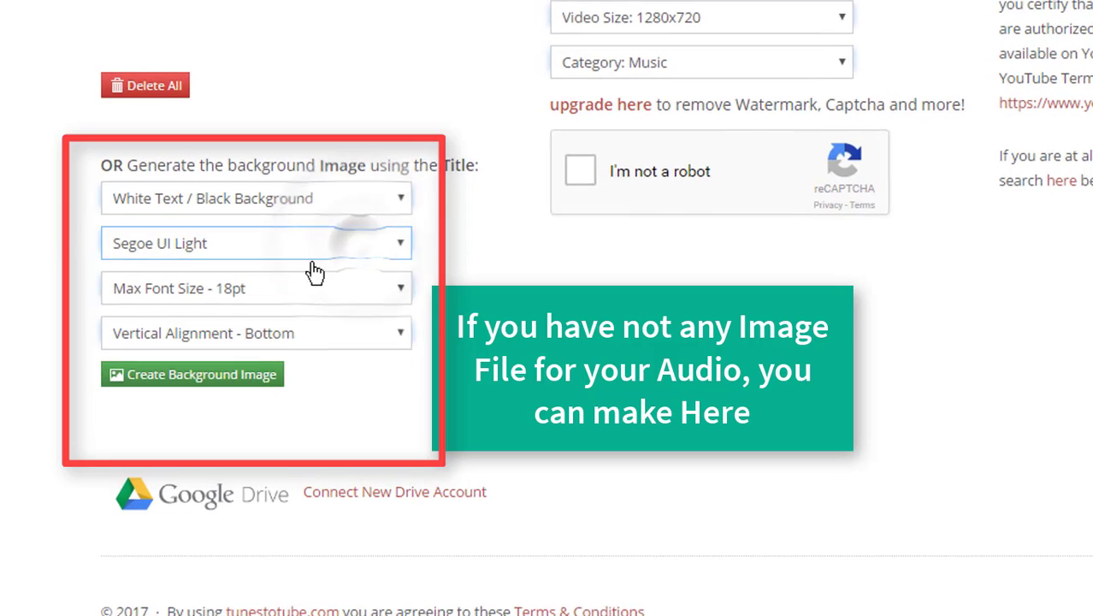
left_click(295, 291)
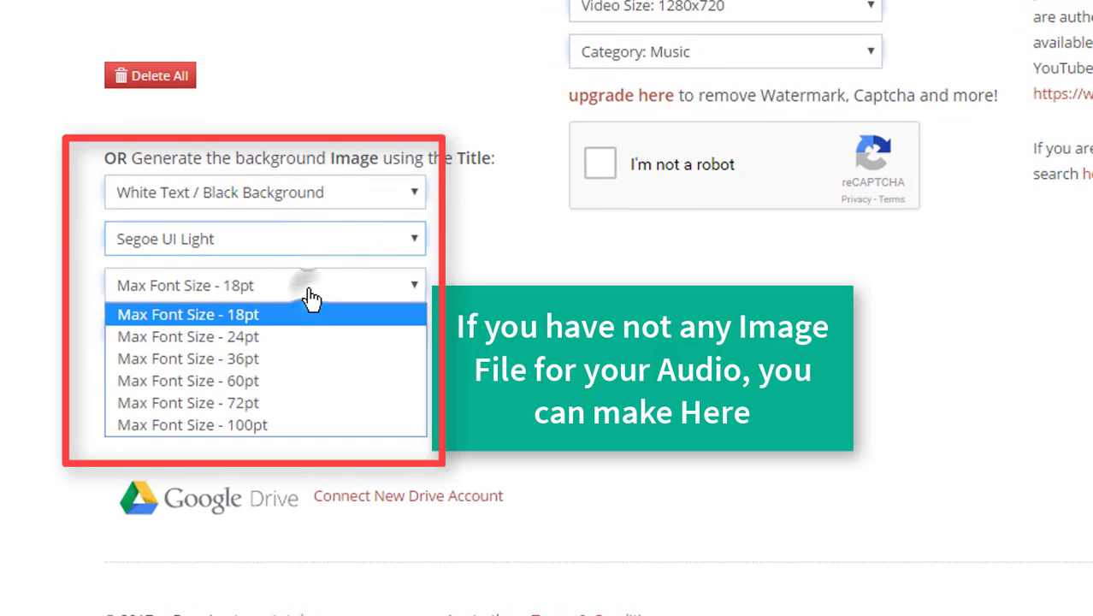
left_click(310, 299)
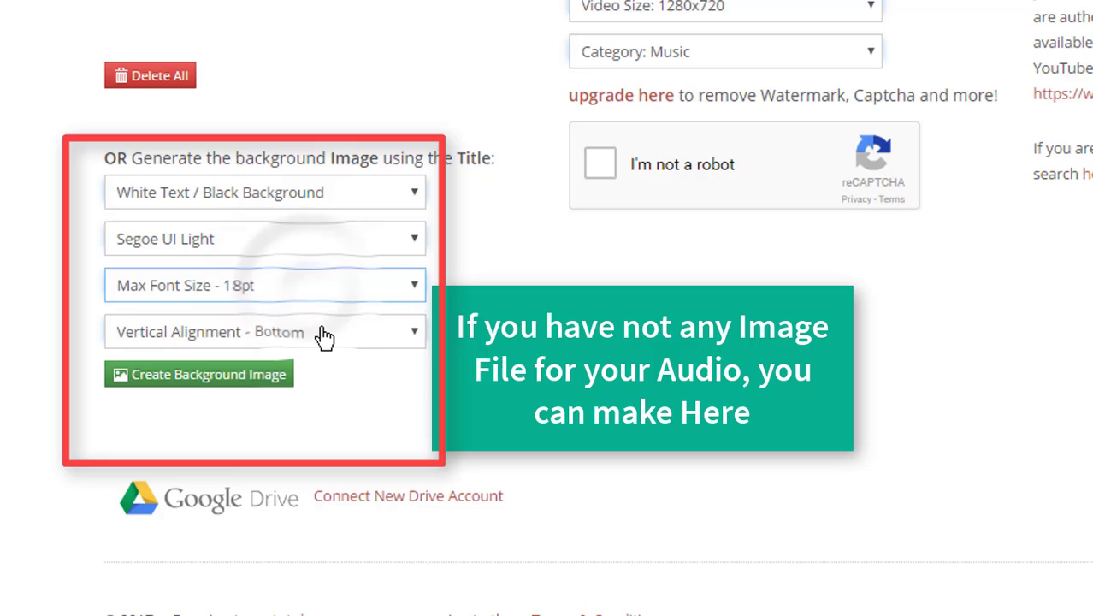
left_click(323, 333)
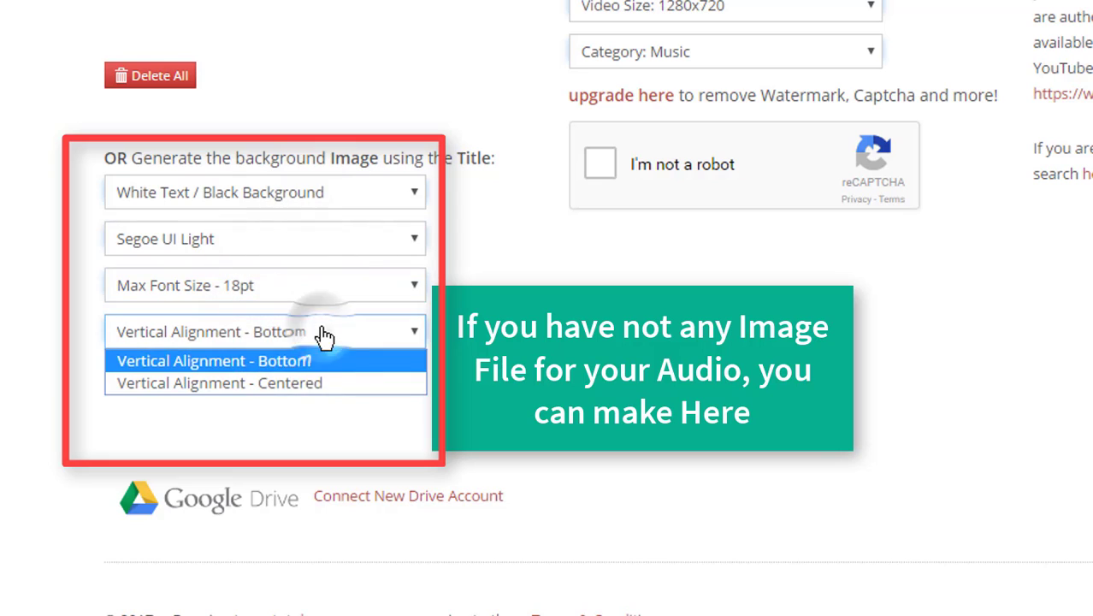
left_click(376, 196)
left_click(377, 196)
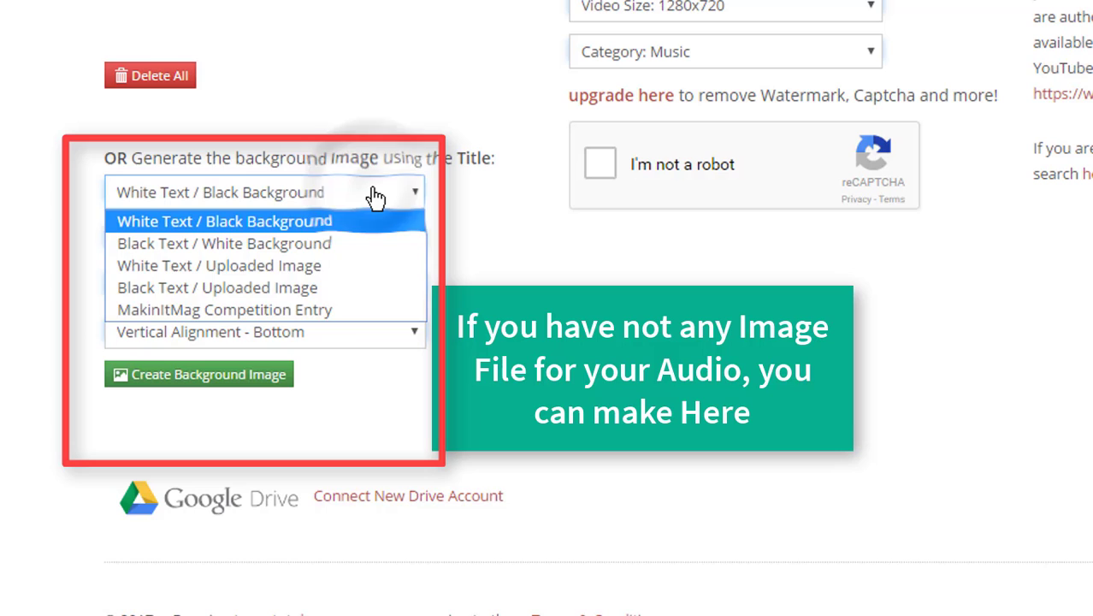
left_click(376, 195)
left_click(235, 391)
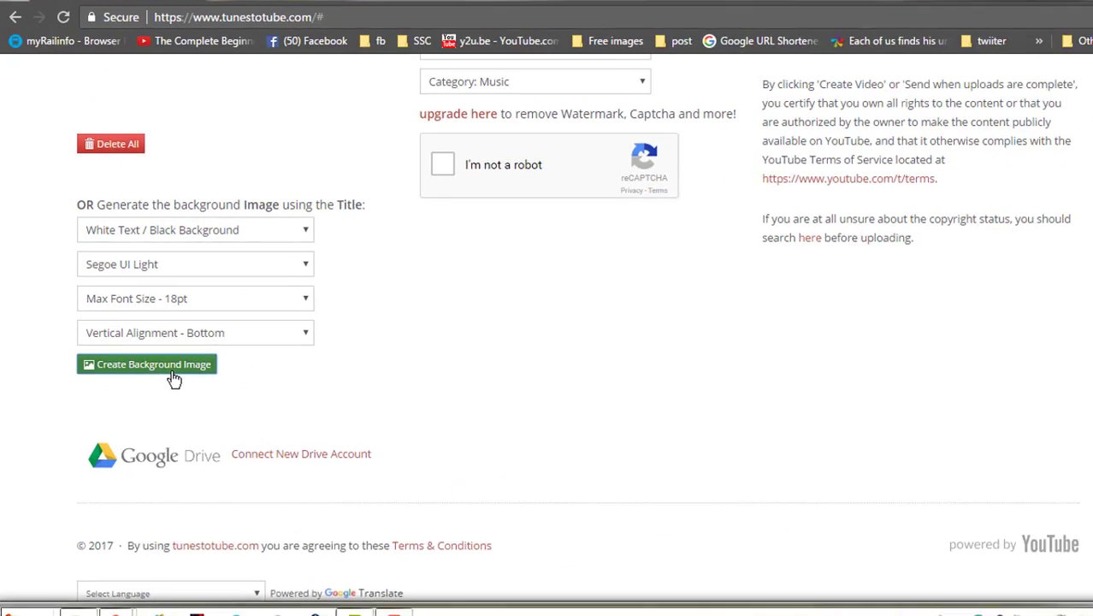
Delete the generated black background image from the uploaded files
scroll(394, 389, "up", 5)
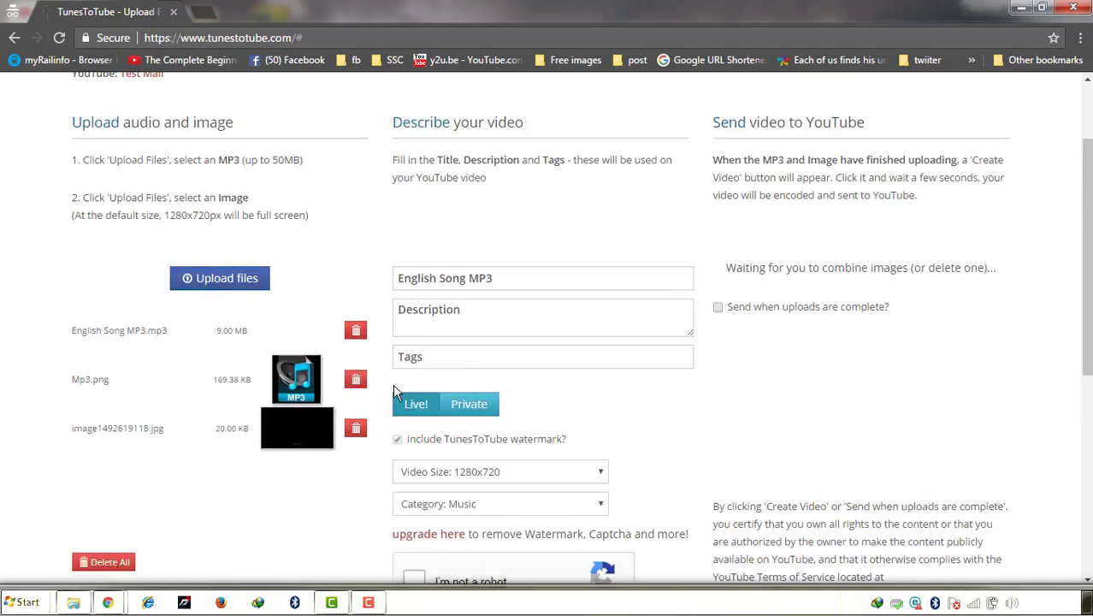
scroll(394, 389, "up", 1)
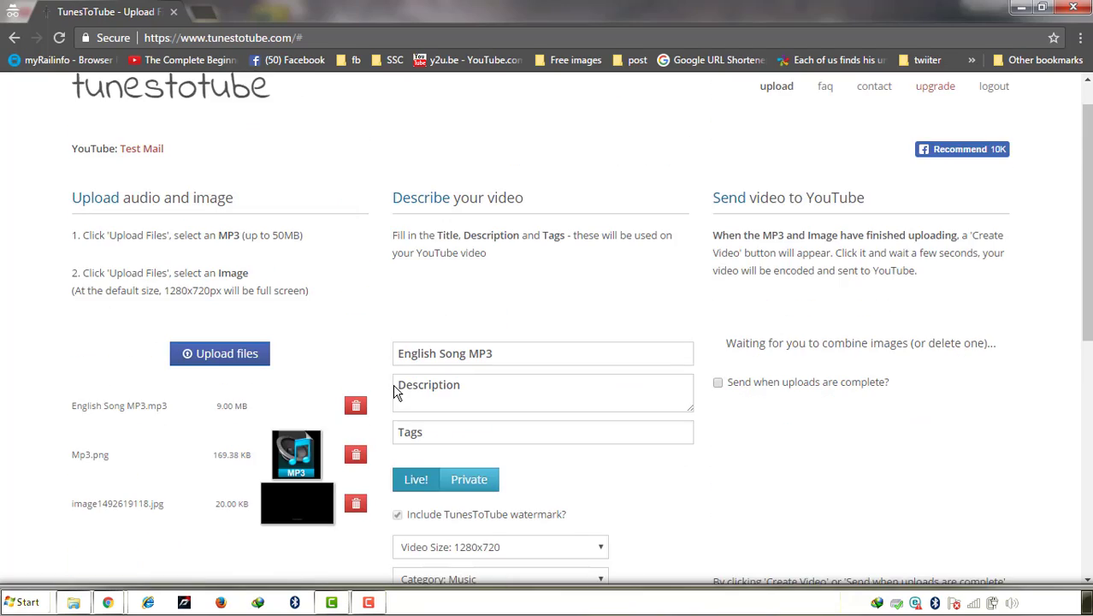
scroll(393, 384, "down", 4)
scroll(297, 355, "up", 1)
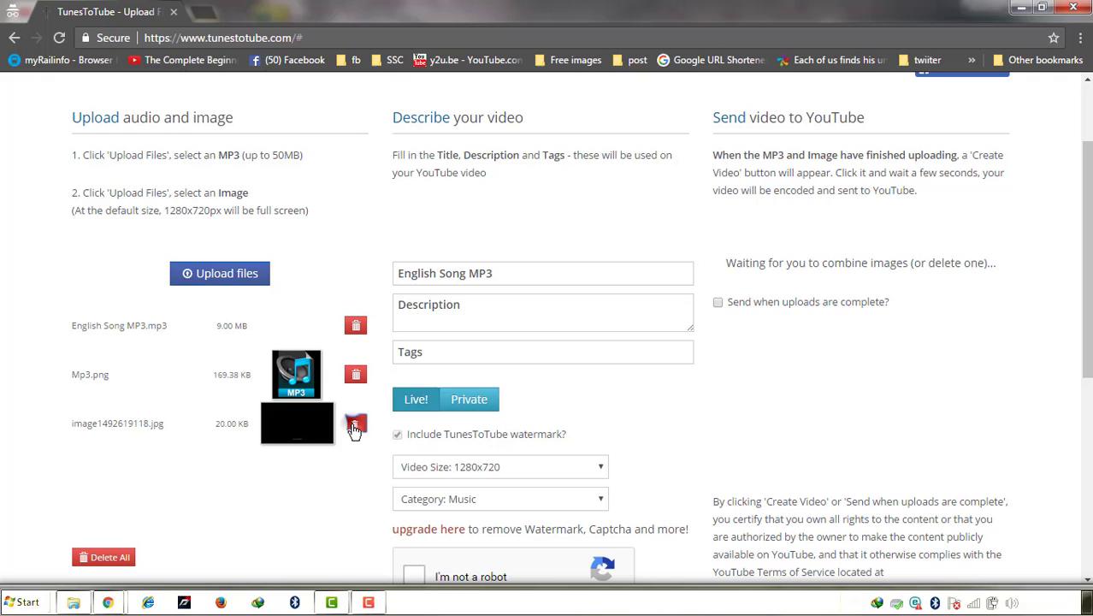
left_click(355, 425)
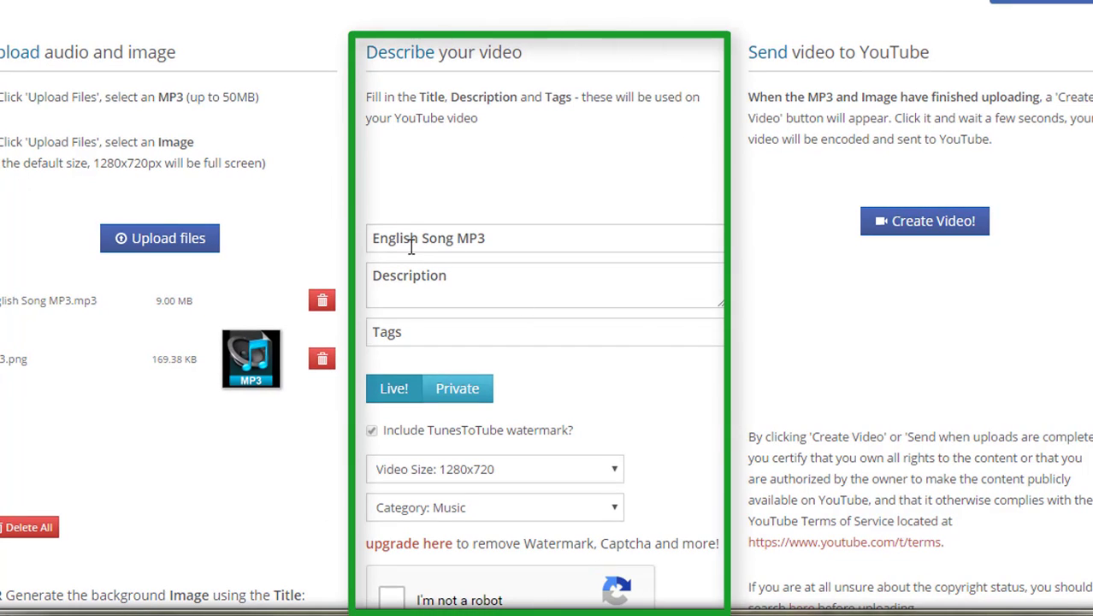
Enter the video description "Its for Testing Purpose only" and the tags "music,mp3,image"
left_click_drag(376, 236, 487, 236)
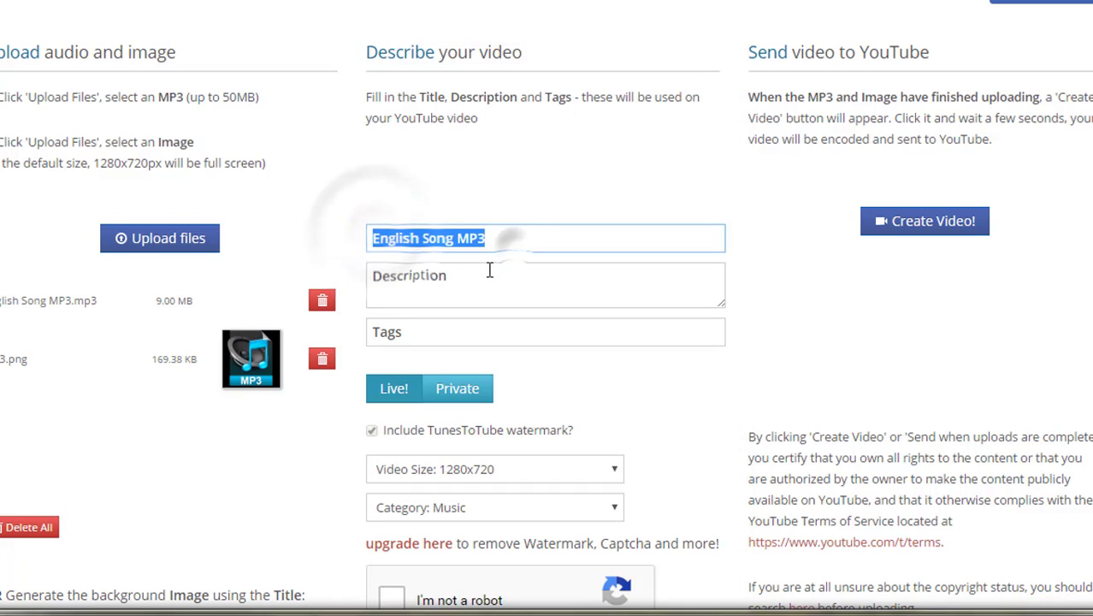
left_click(500, 244)
left_click(477, 278)
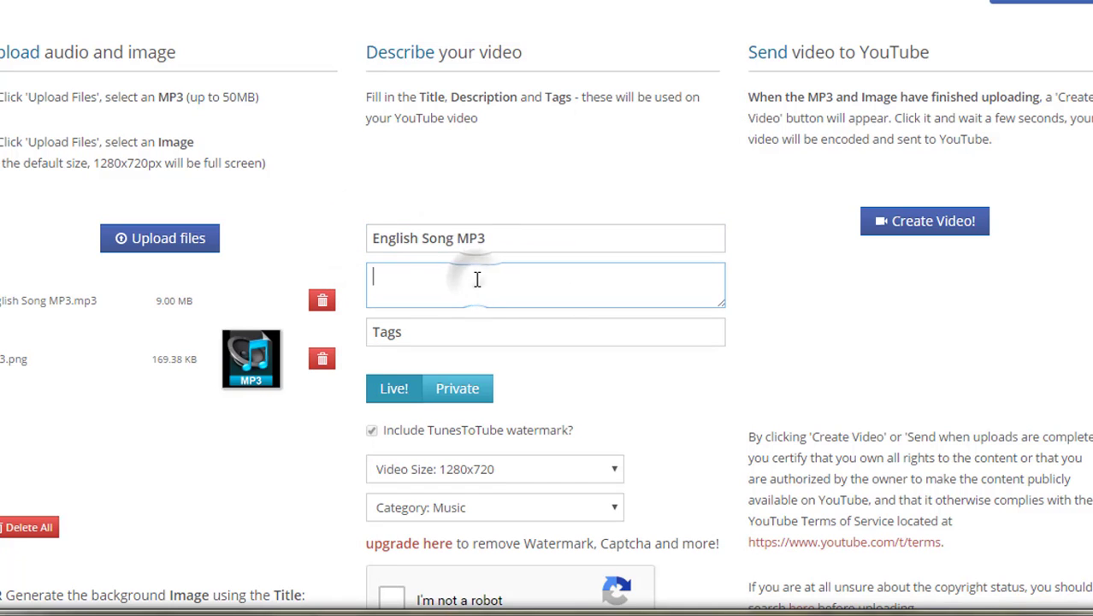
type("It")
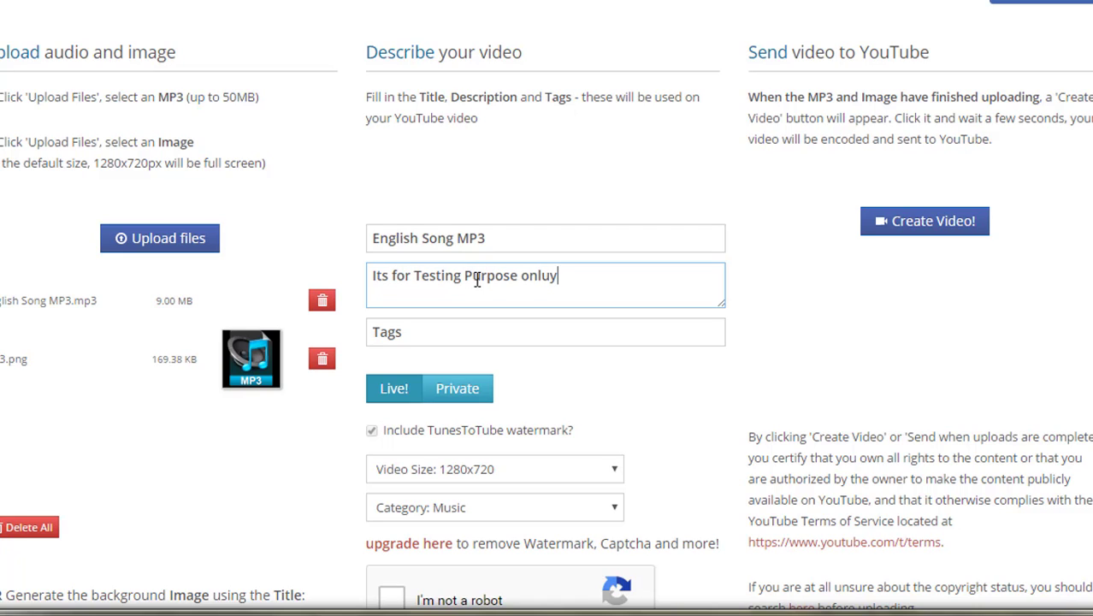
type("s for Testing Purpose only")
key("Tab")
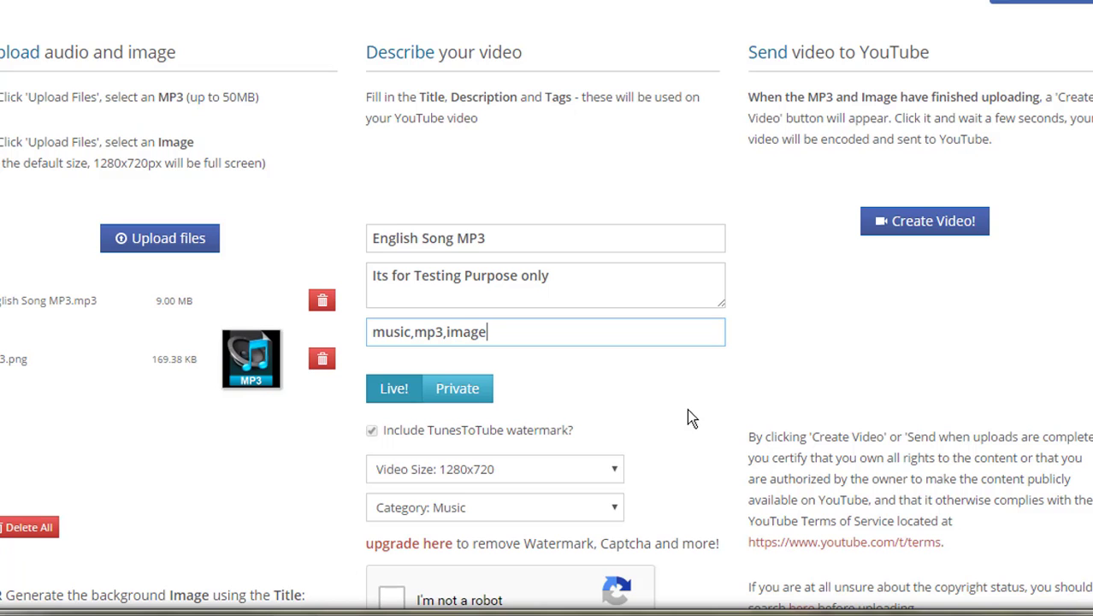
Complete the "I'm not a robot" verification by selecting the squares with street signs
scroll(687, 411, "down", 2)
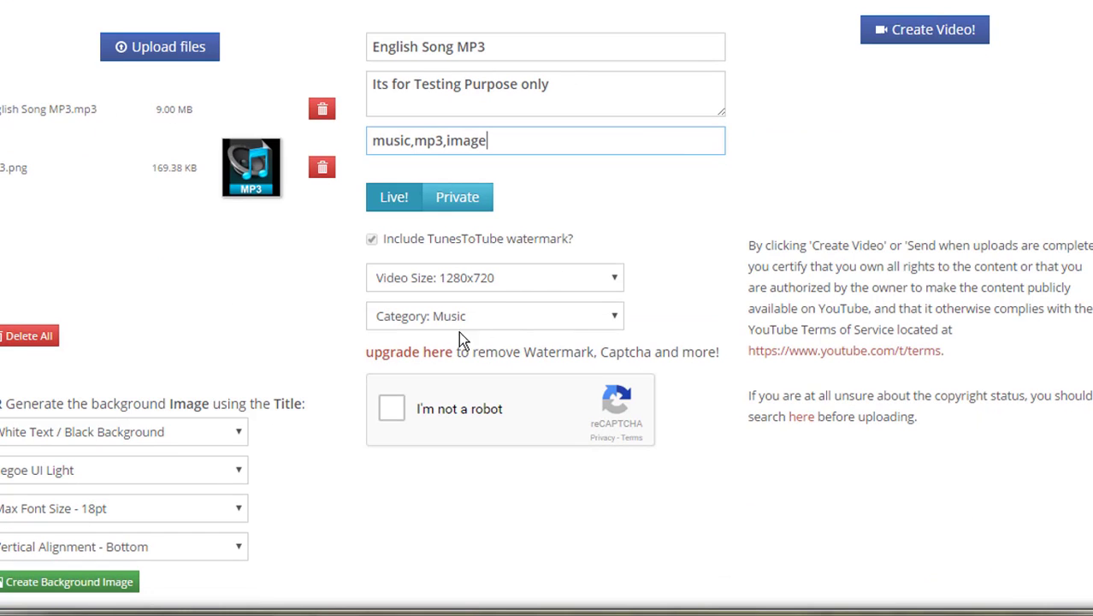
left_click(399, 408)
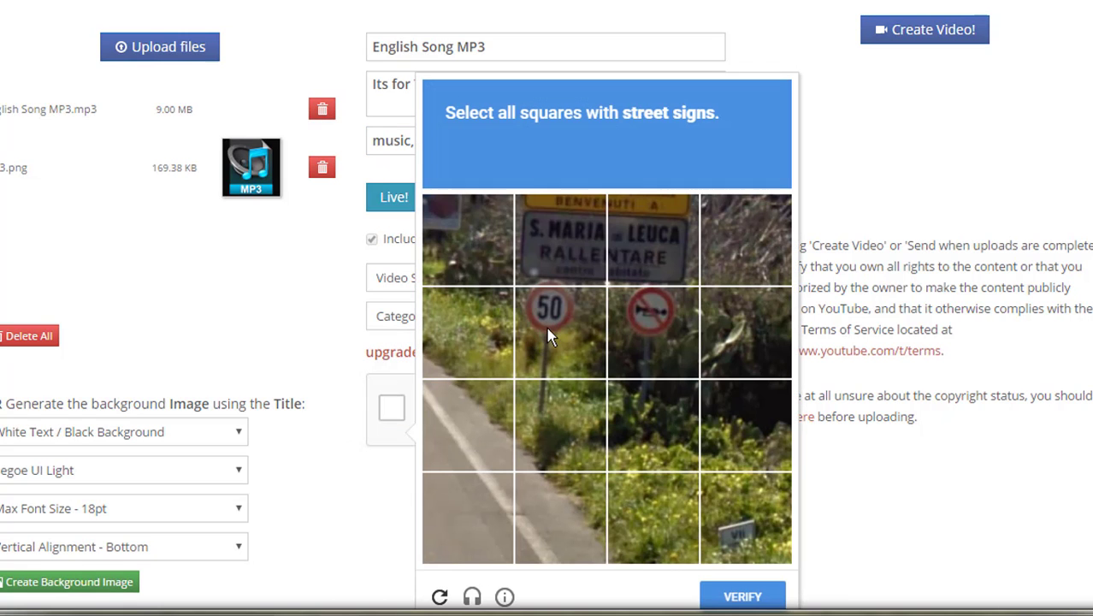
left_click(550, 266)
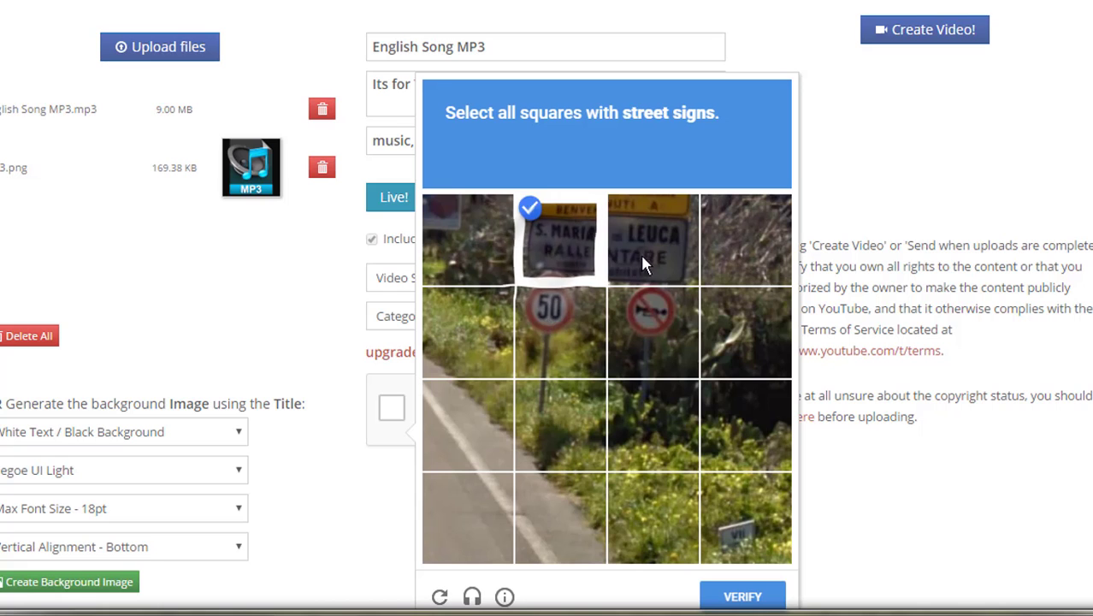
left_click(642, 254)
left_click(741, 599)
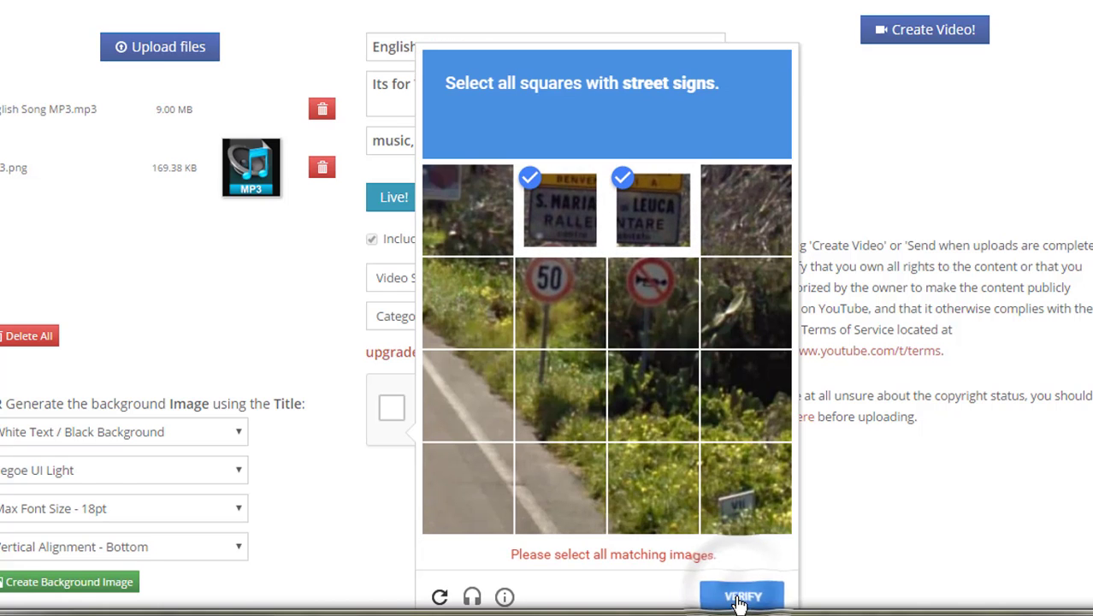
left_click(741, 597)
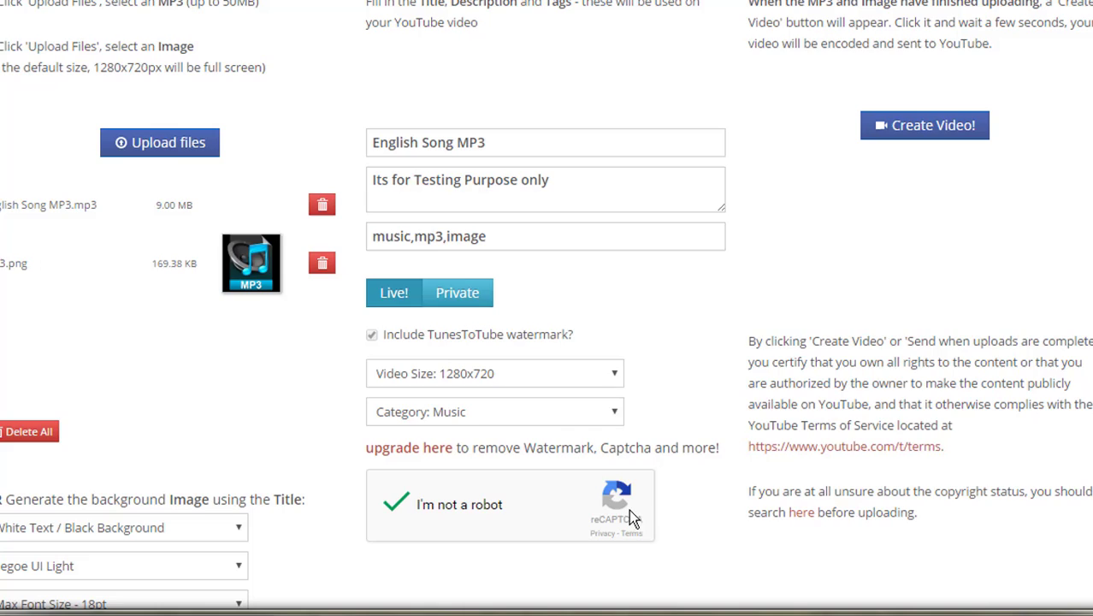
Create the video from the uploaded MP3 and image and send it to YouTube
scroll(676, 507, "up", 2)
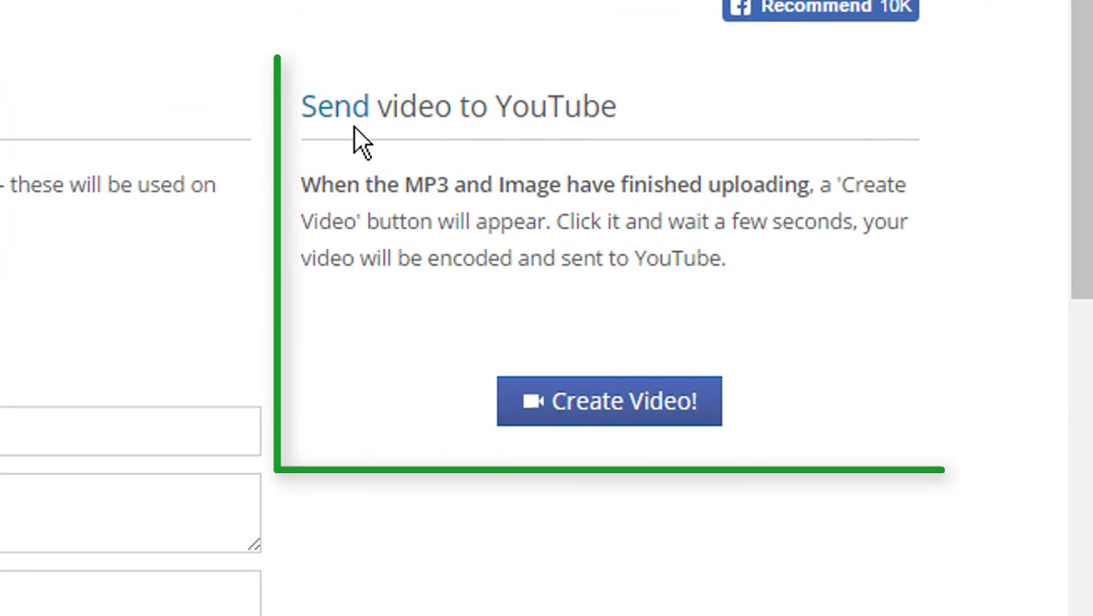
left_click(623, 402)
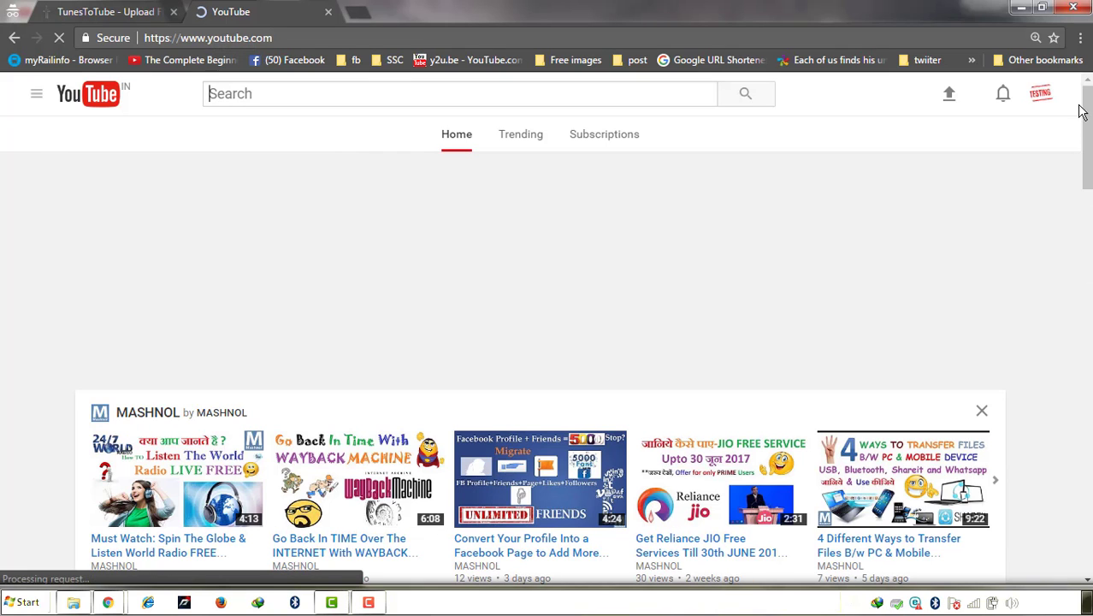
On YouTube, open Creator Studio for the signed-in channel to look for the uploaded video
left_click(1041, 93)
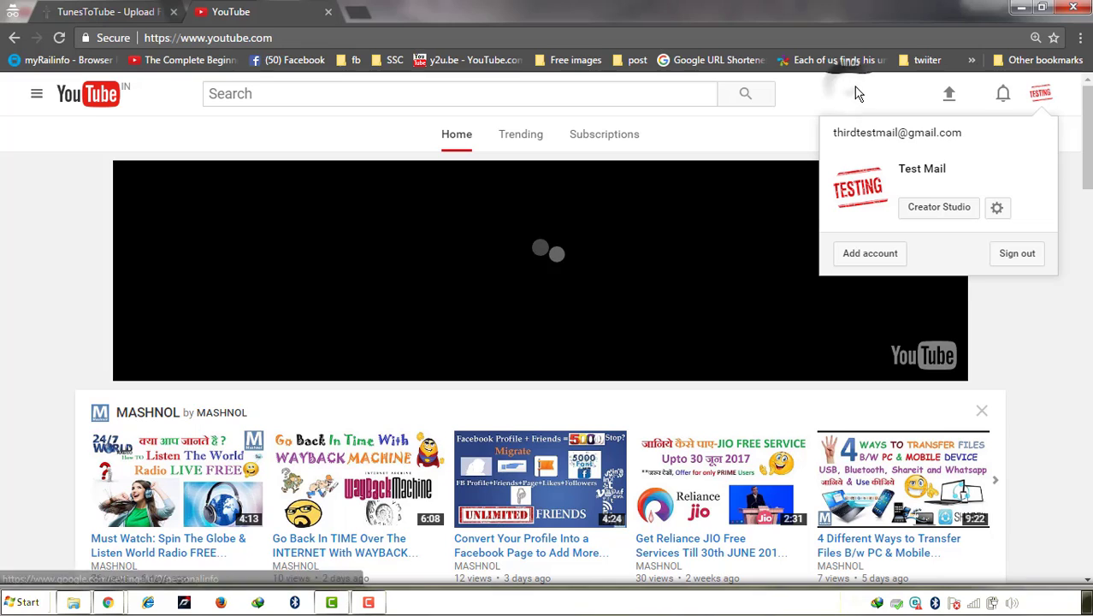
left_click(855, 86)
left_click(1042, 97)
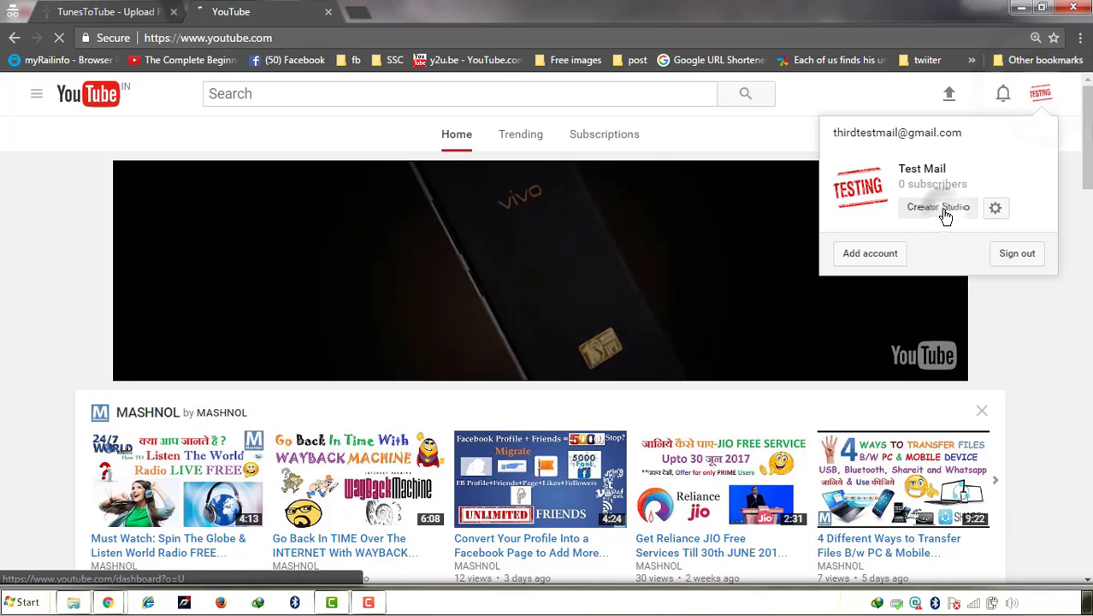
left_click(941, 208)
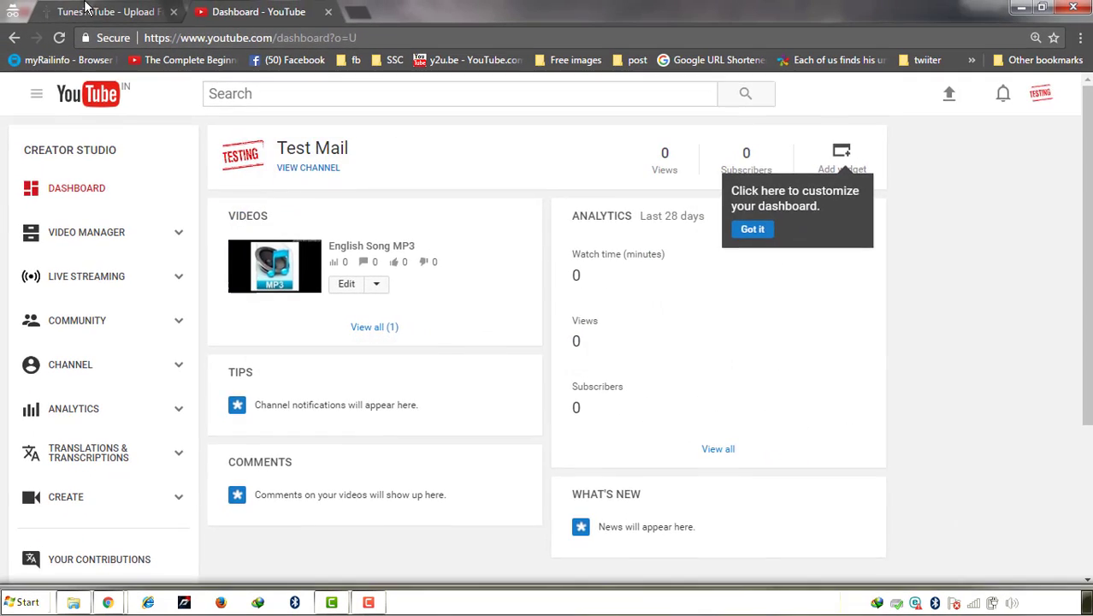
Check the processing status of the upload on the TunesToTube page and return to the YouTube dashboard
left_click(86, 7)
left_click_drag(460, 277, 622, 257)
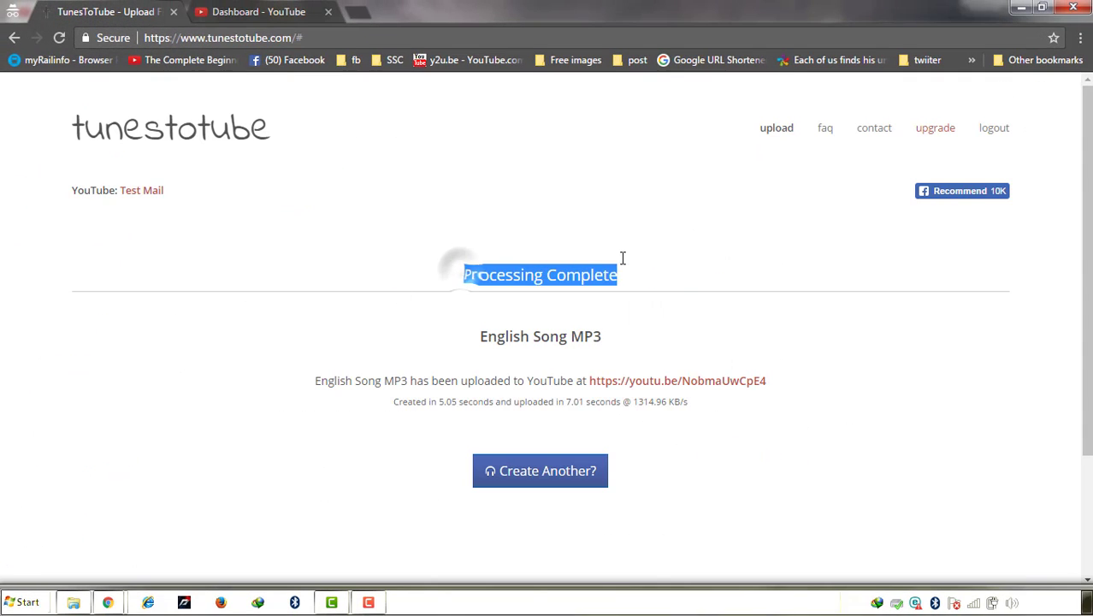
left_click(244, 10)
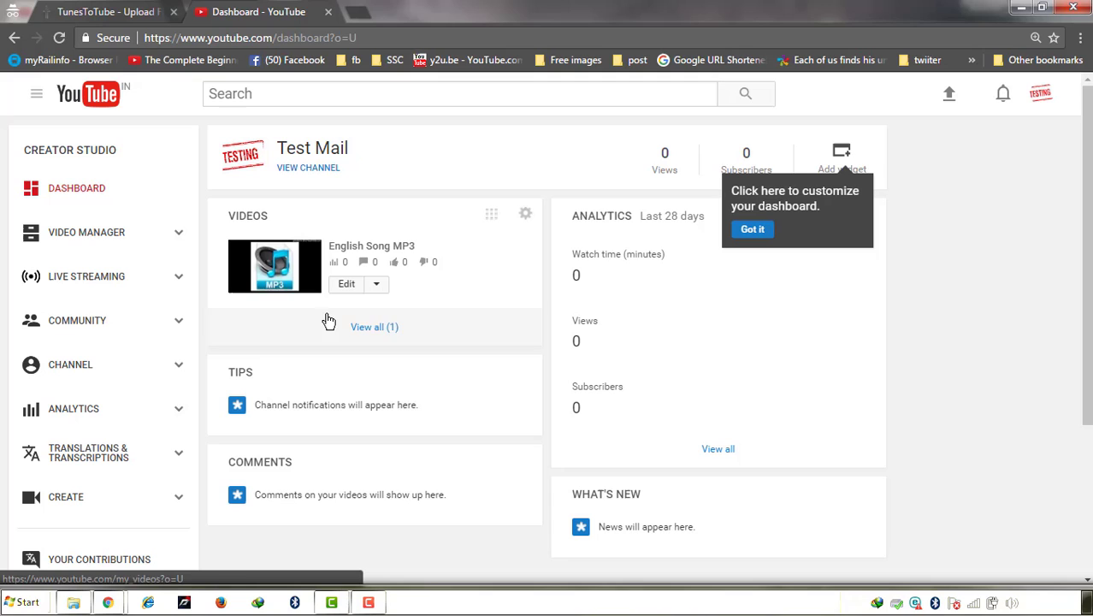
Open the info and settings of the English Song MP3 video and select its video URL
left_click(347, 288)
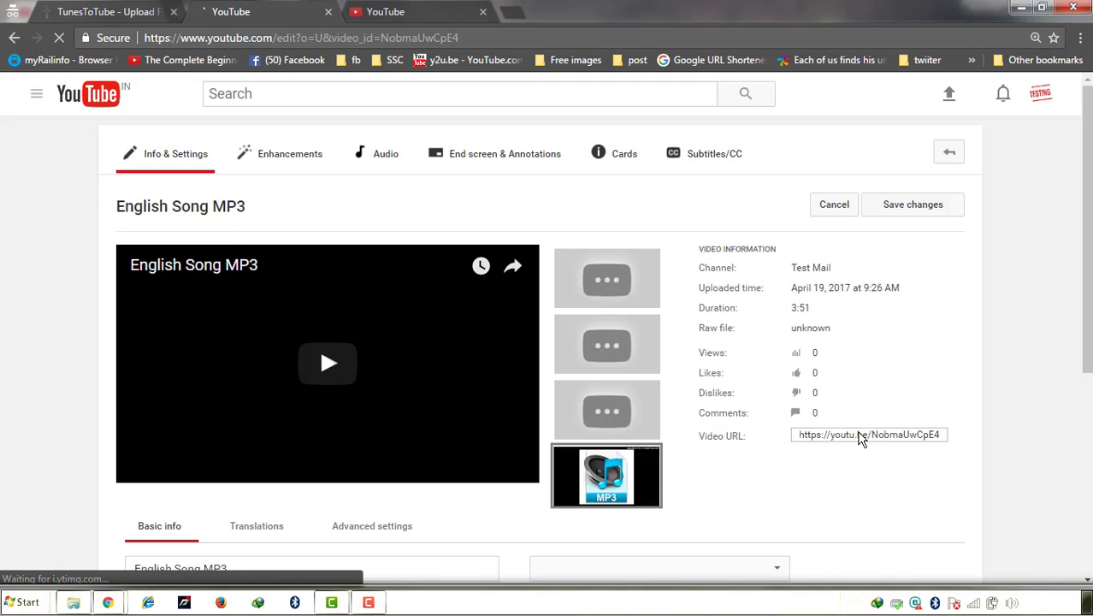
left_click(863, 437)
left_click(861, 441)
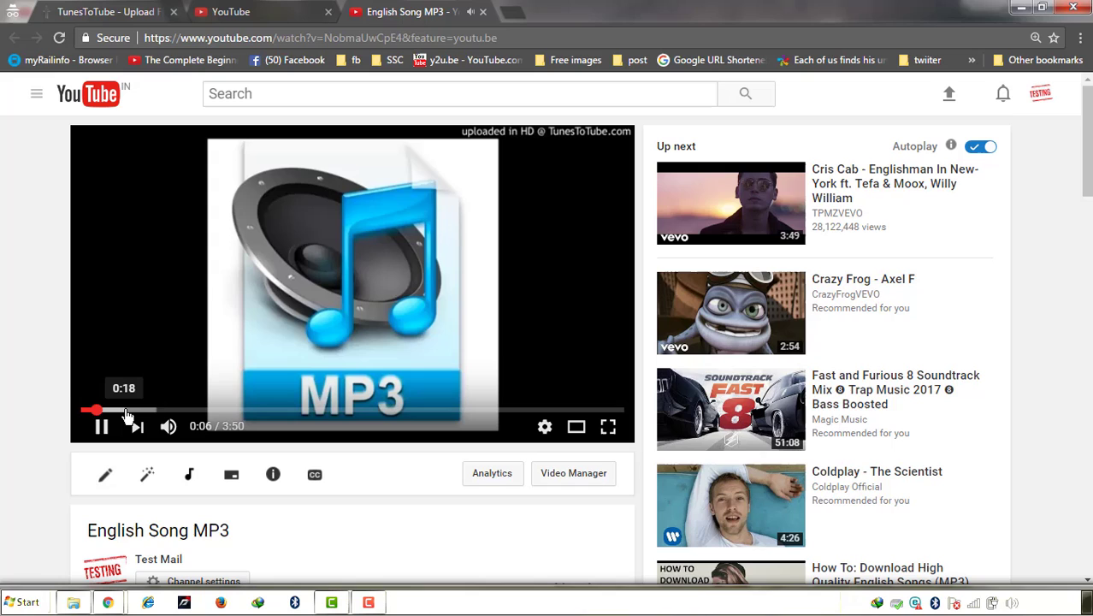
Preview the uploaded English Song MP3 video by skipping ahead to 1:22, and close its watch page
left_click(187, 411)
left_click_drag(232, 415, 275, 411)
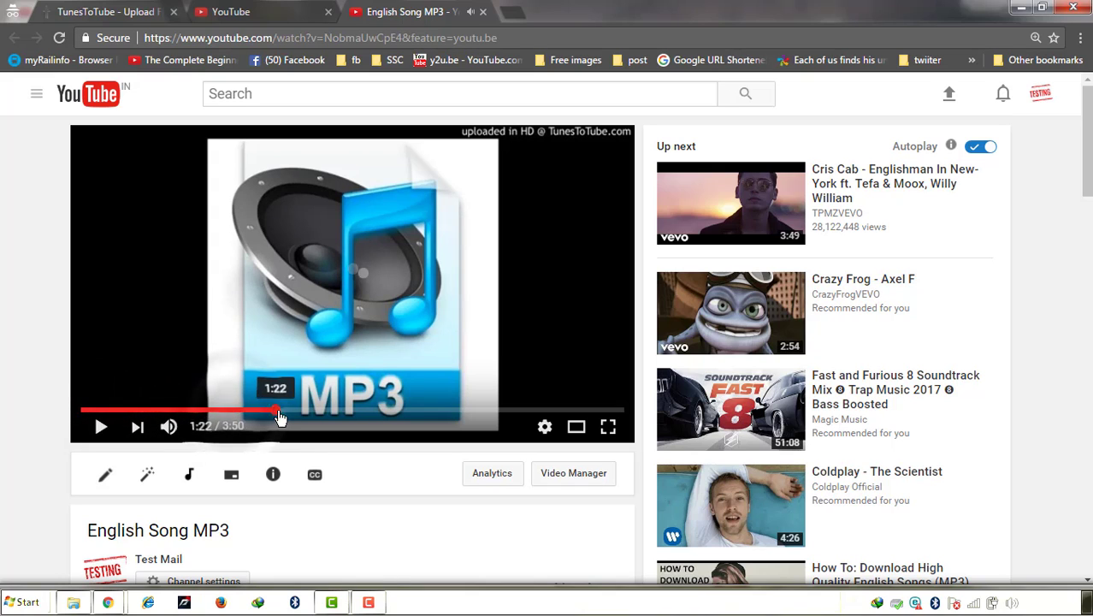
left_click(483, 12)
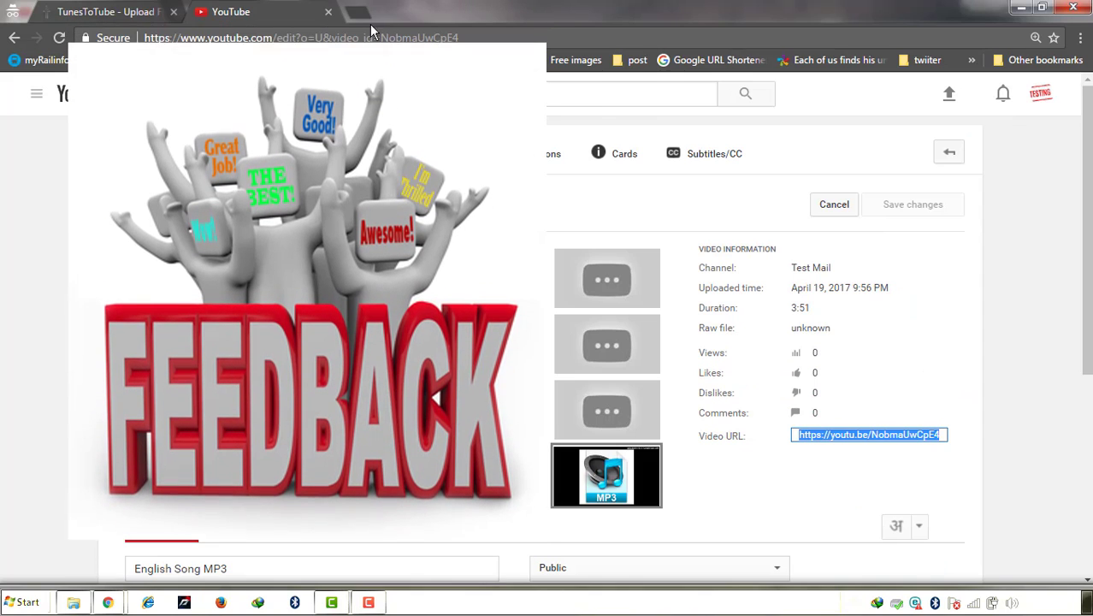